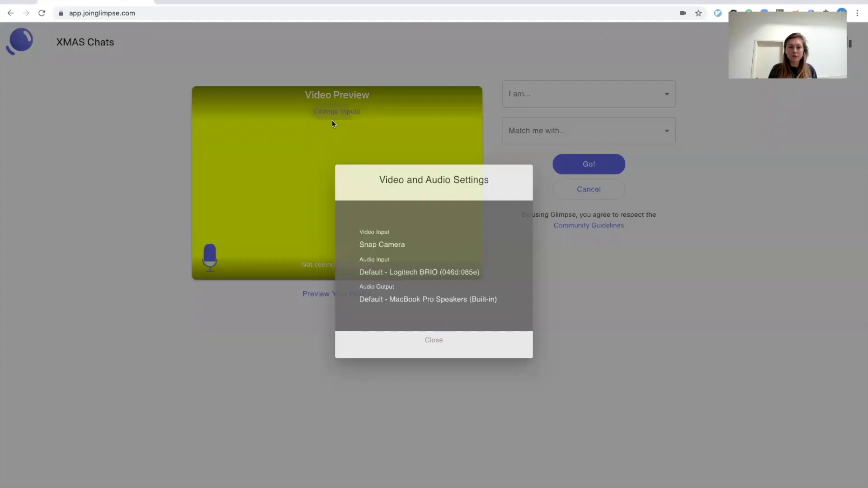
Step: Change the host's video input to Logitech BRIO #2 (046d:085e) and close the video and audio settings
{"action": "left_click", "coordinate": [393, 246]}
{"action": "left_click", "coordinate": [407, 280]}
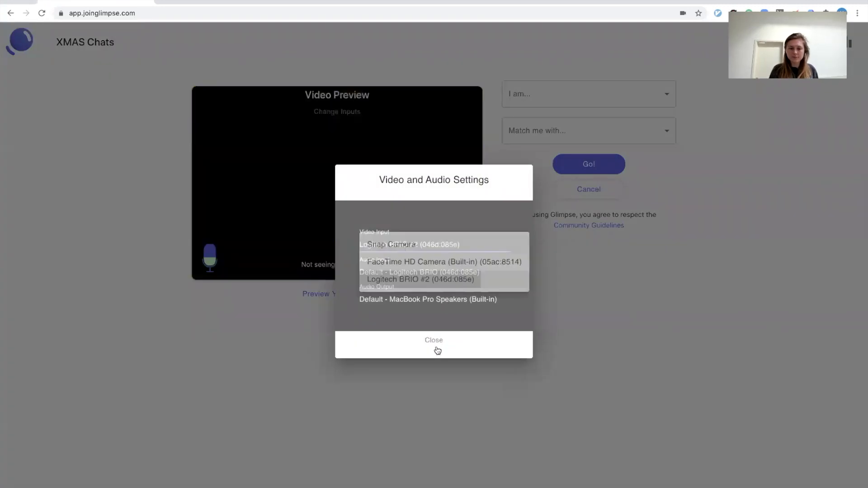
{"action": "left_click", "coordinate": [568, 115]}
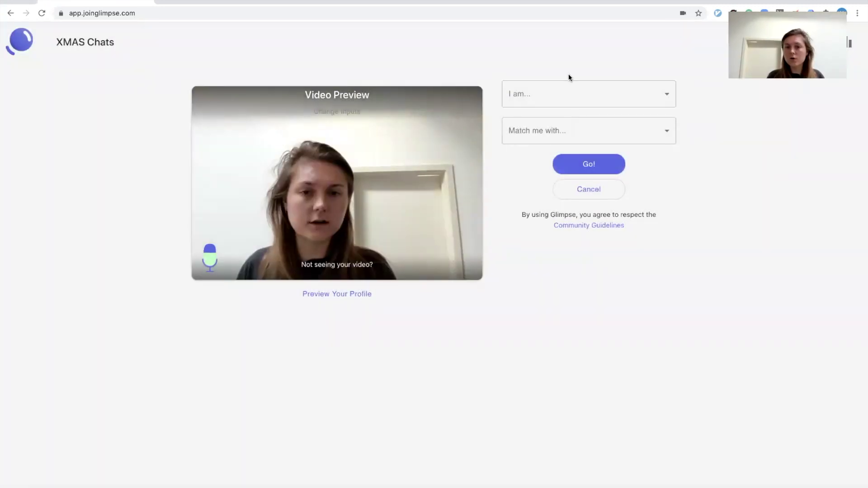
Step: Describe yourself as Santa, choose Children as the type to match with, and start matchmaking in XMAS Chats
{"action": "left_click", "coordinate": [568, 92]}
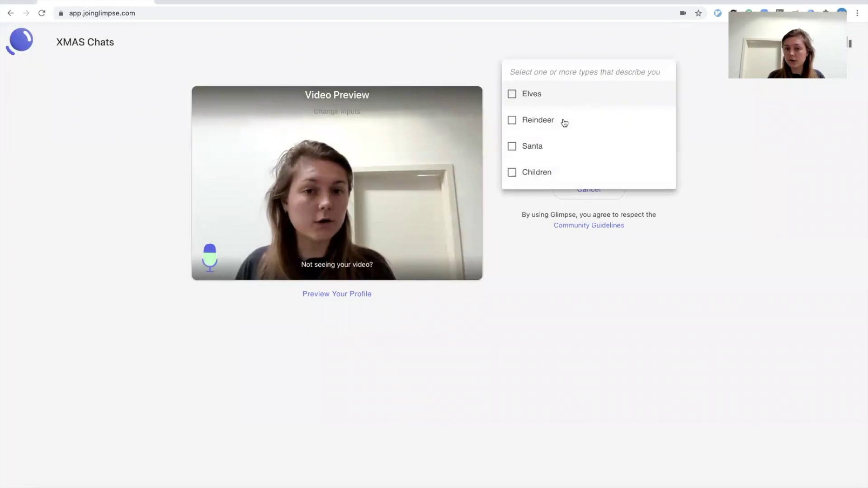
{"action": "left_click", "coordinate": [522, 147]}
{"action": "key", "text": "Escape"}
{"action": "left_click", "coordinate": [527, 134]}
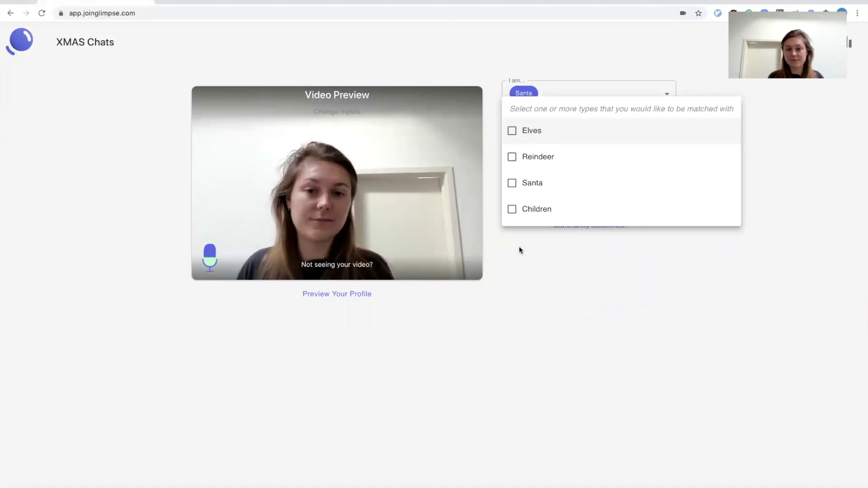
{"action": "left_click", "coordinate": [532, 209]}
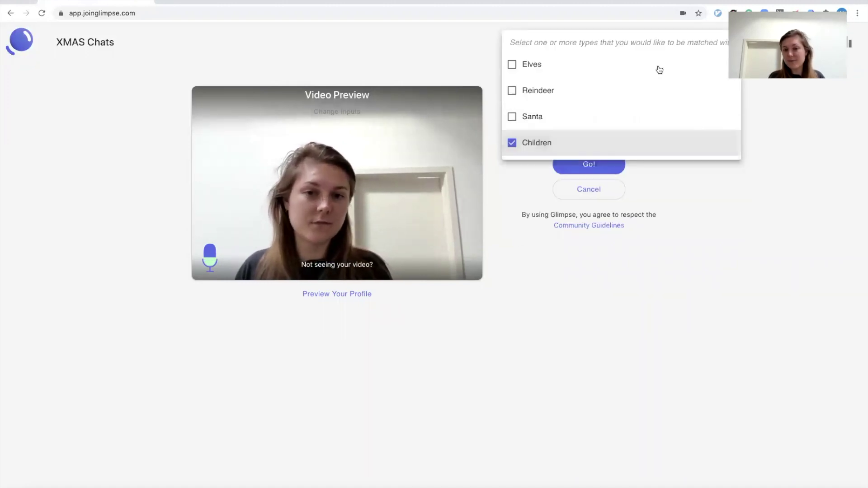
{"action": "left_click", "coordinate": [691, 172]}
{"action": "left_click", "coordinate": [595, 164]}
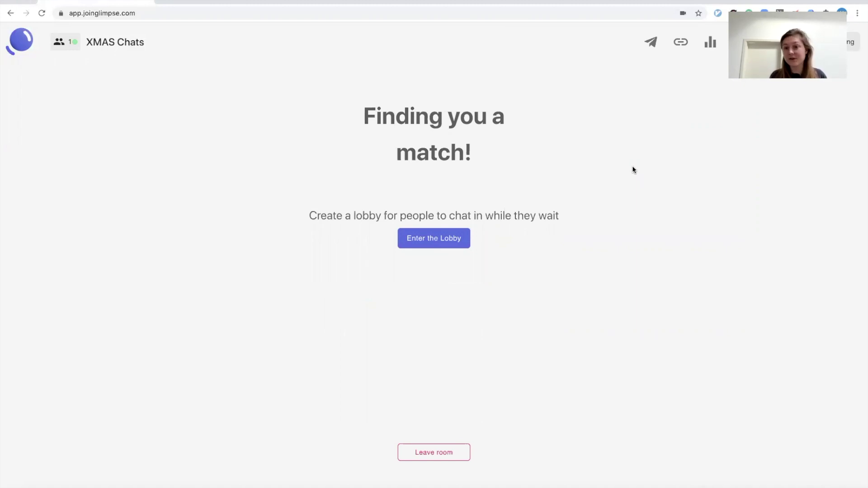
Step: Copy the room's invite link and open it in a new incognito window
{"action": "left_click", "coordinate": [677, 40]}
{"action": "key", "text": "super+n"}
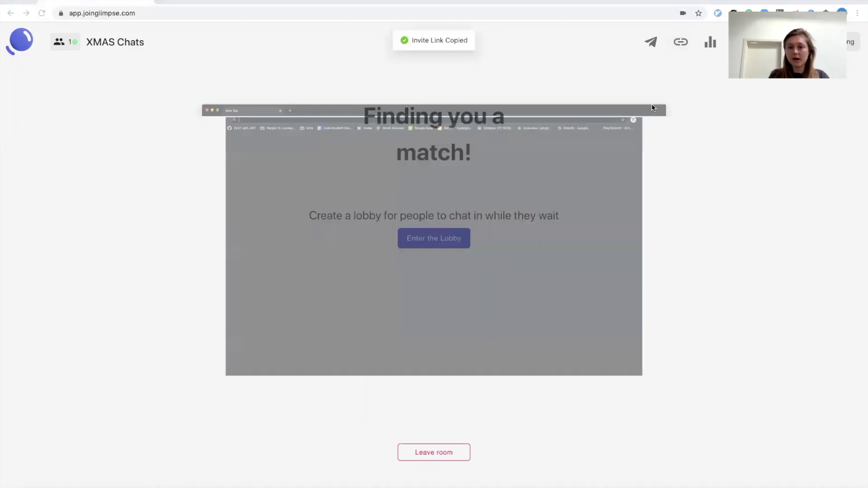
{"action": "key", "text": "super+v"}
{"action": "key", "text": "Return"}
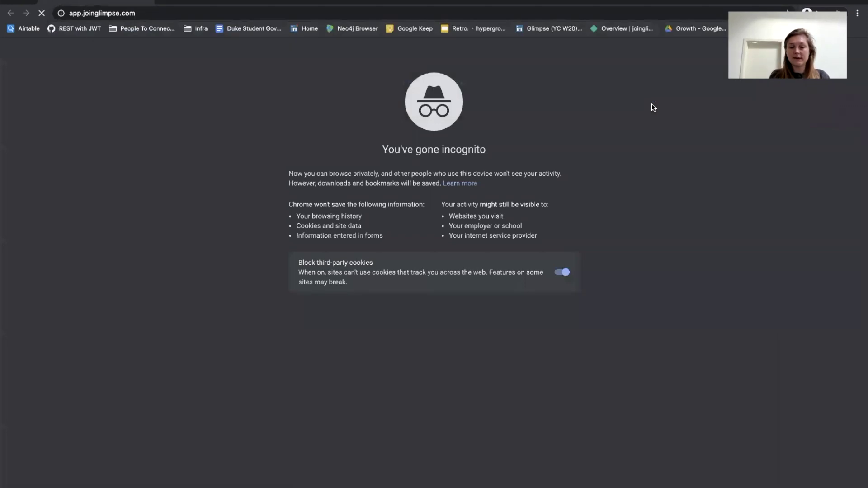
Step: Return to the matchmaking window and open a separate browser profile window for a second participant
{"action": "key", "text": "ctrl+Left"}
{"action": "key", "text": "ctrl+Right"}
{"action": "key", "text": "ctrl+Left"}
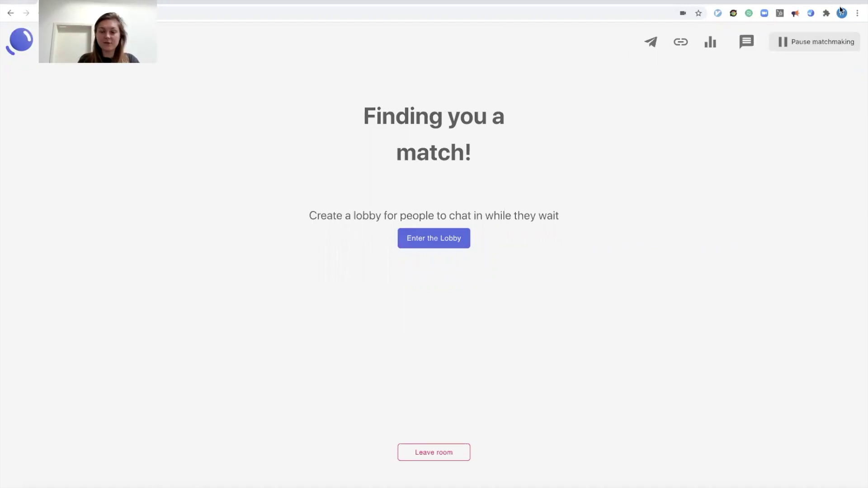
{"action": "left_click", "coordinate": [842, 12]}
{"action": "left_click", "coordinate": [794, 232]}
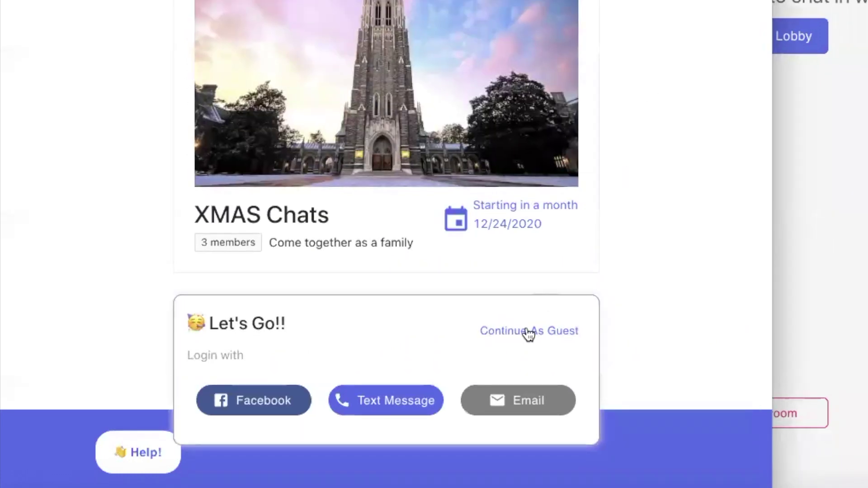
Step: Continue as a guest in the second participant's window and save the account with a first name and the one-liner "I am 5yo"
{"action": "left_click", "coordinate": [527, 333]}
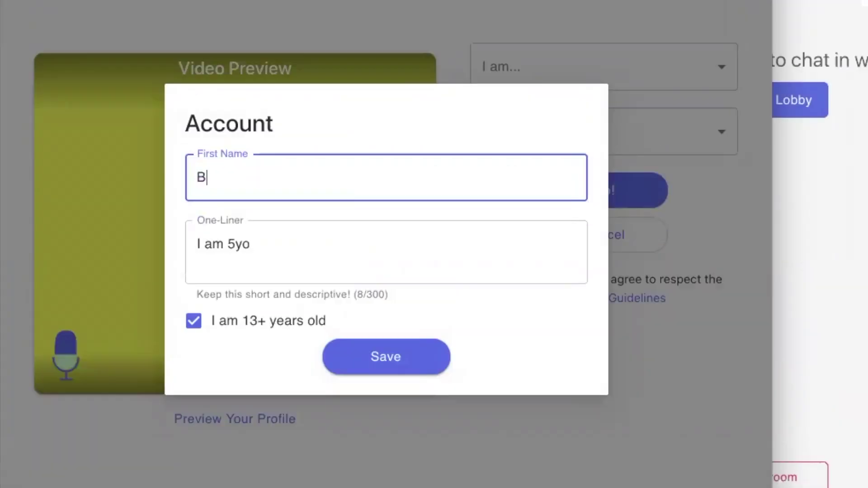
{"action": "type", "text": "en"}
{"action": "left_click", "coordinate": [324, 198]}
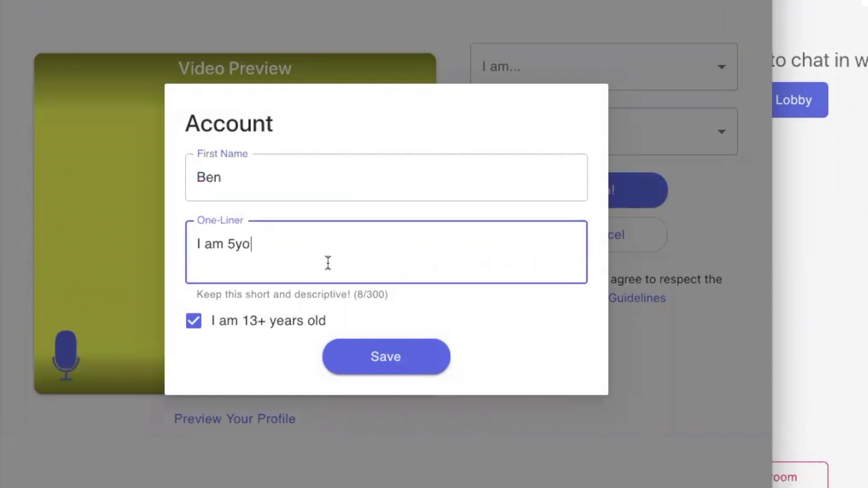
{"action": "left_click", "coordinate": [392, 364]}
Step: Set the second participant's video input to Logitech BRIO #2 (046d:085e)
{"action": "left_click", "coordinate": [206, 102]}
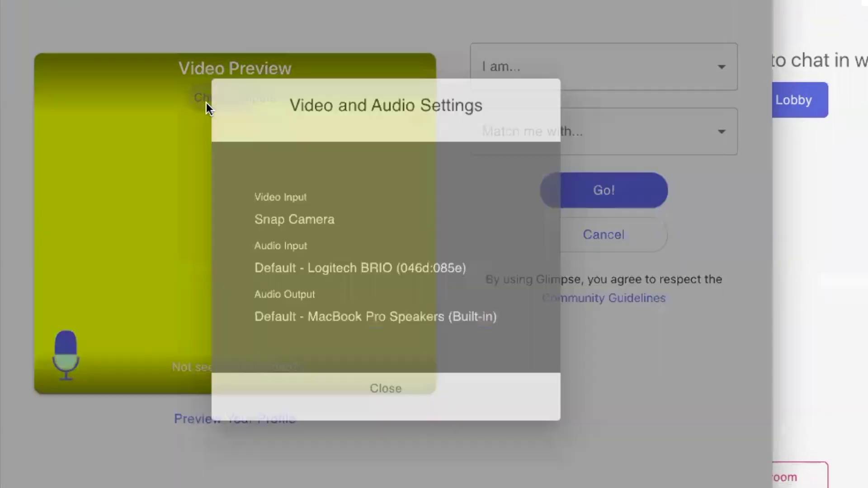
{"action": "left_click", "coordinate": [306, 226]}
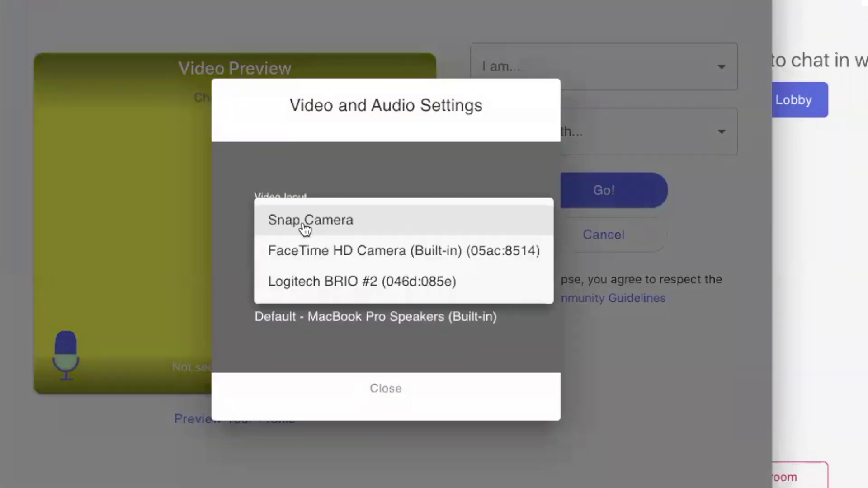
{"action": "left_click", "coordinate": [319, 276]}
{"action": "left_click", "coordinate": [386, 391]}
Step: Describe the second participant as Children, choose Elves, Reindeer and Santa to match with, and start matchmaking
{"action": "left_click", "coordinate": [584, 80]}
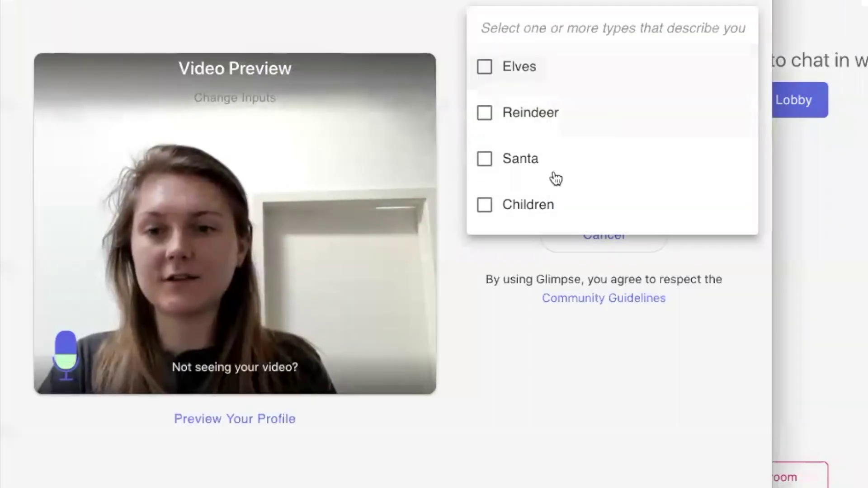
{"action": "left_click", "coordinate": [538, 201]}
{"action": "left_click", "coordinate": [479, 206]}
{"action": "left_click", "coordinate": [528, 133]}
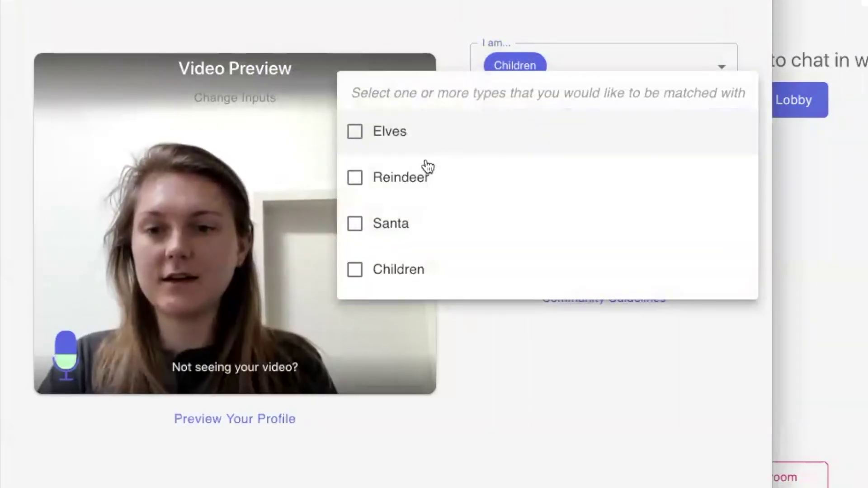
{"action": "left_click", "coordinate": [421, 145]}
{"action": "left_click", "coordinate": [416, 174]}
{"action": "left_click", "coordinate": [414, 177]}
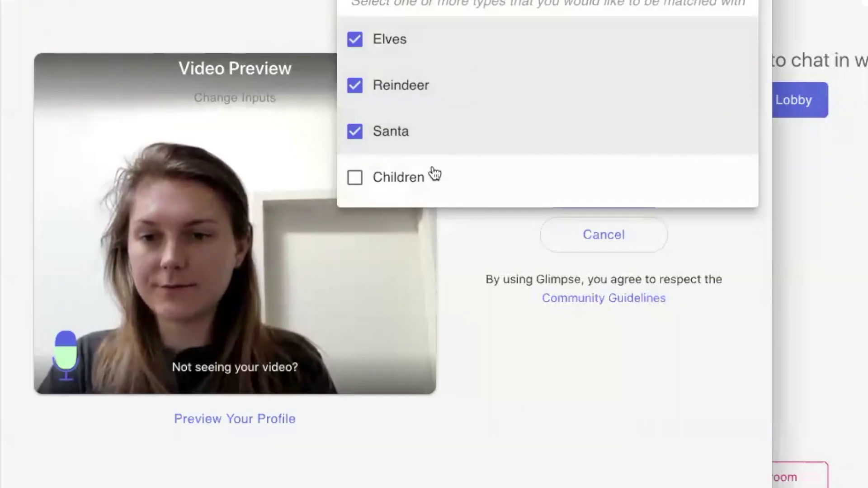
{"action": "left_click", "coordinate": [480, 238]}
{"action": "left_click", "coordinate": [590, 209]}
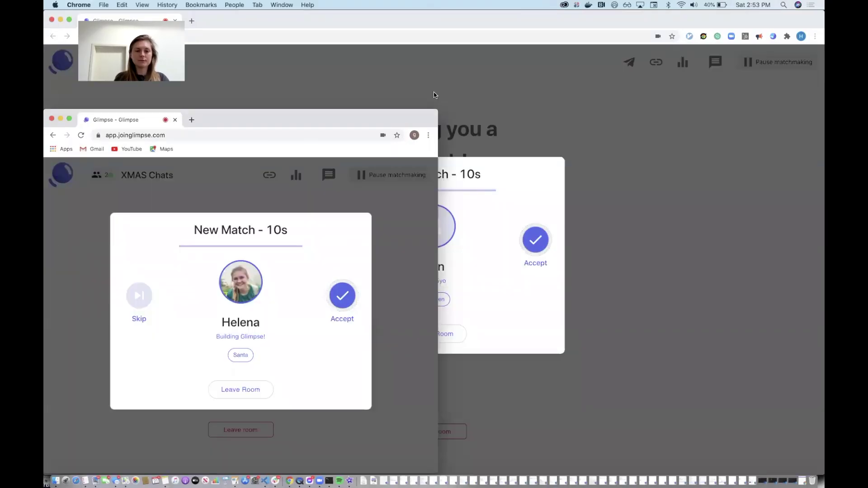
Step: Move the second participant's window lower and accept the new match in both windows
{"action": "left_click_drag", "start_coordinate": [431, 112], "coordinate": [431, 203]}
{"action": "left_click", "coordinate": [344, 344]}
{"action": "left_click", "coordinate": [519, 307]}
{"action": "left_click", "coordinate": [534, 243]}
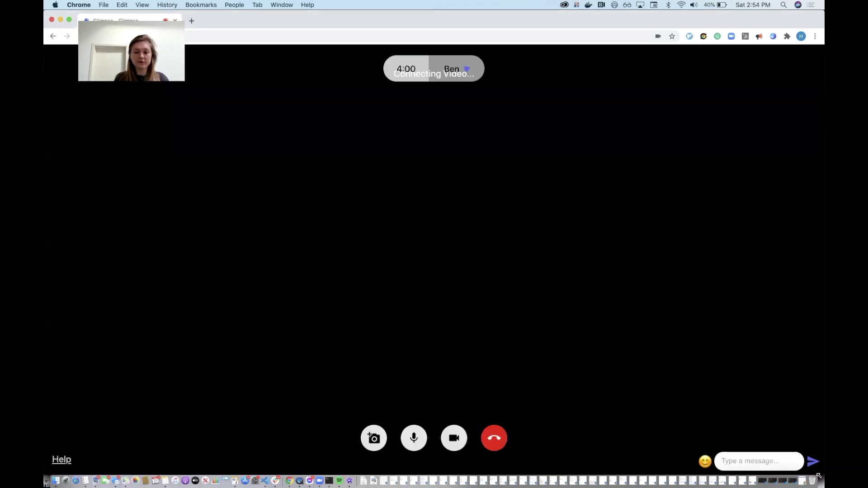
Step: Shorten the host's window so both calls show, and mute the microphone in each call
{"action": "left_click_drag", "start_coordinate": [820, 473], "coordinate": [818, 322]}
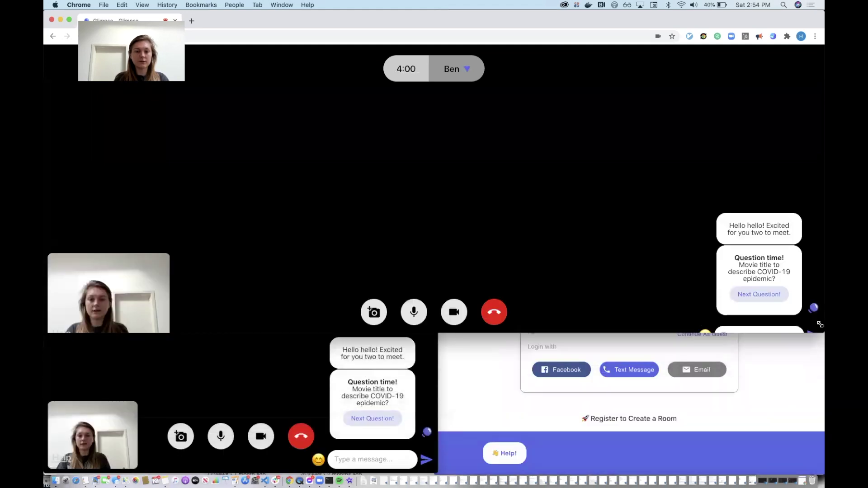
{"action": "left_click", "coordinate": [414, 286]}
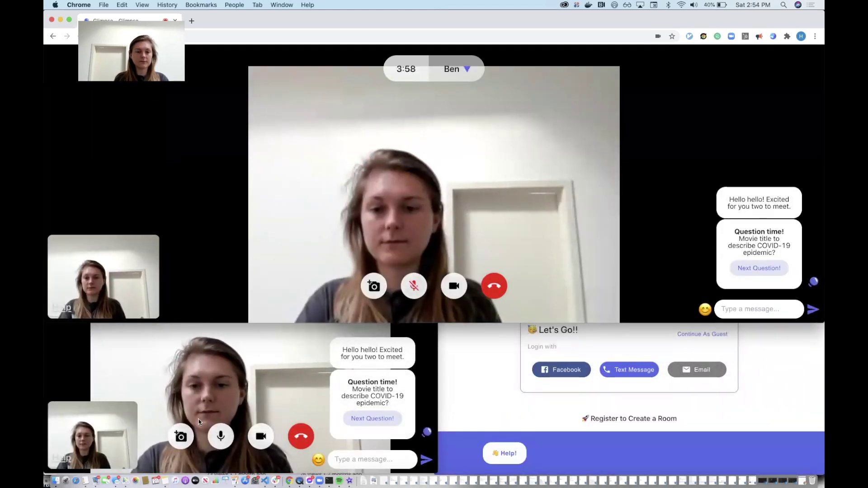
{"action": "left_click", "coordinate": [219, 436]}
{"action": "left_click", "coordinate": [218, 435]}
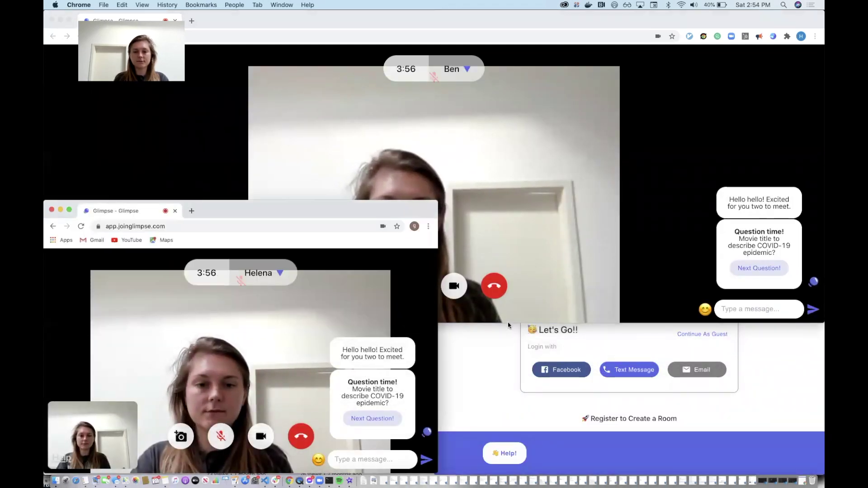
Step: Shrink the host's call window to half the screen width, stacked above the second call beside the incognito window
{"action": "left_click", "coordinate": [500, 321]}
{"action": "left_click_drag", "start_coordinate": [500, 321], "coordinate": [513, 229]}
{"action": "left_click_drag", "start_coordinate": [824, 141], "coordinate": [436, 281]}
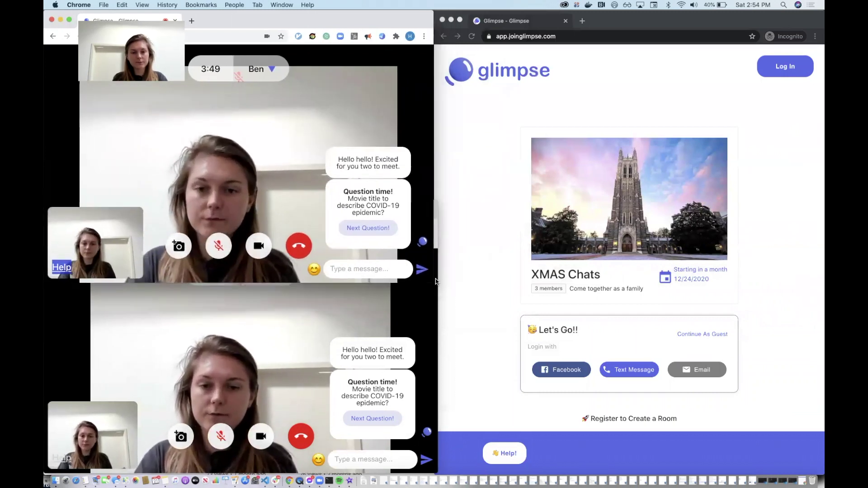
Step: Continue as a guest into the XMAS Chats room in the incognito window
{"action": "left_click", "coordinate": [482, 267]}
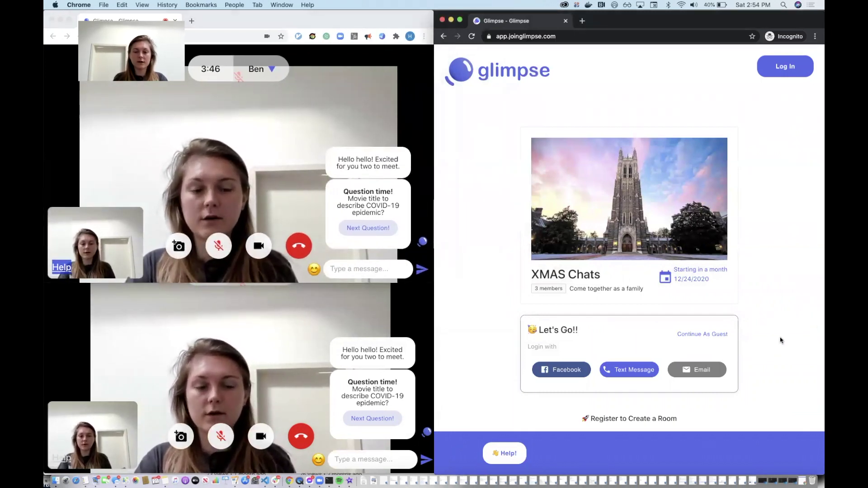
{"action": "left_click", "coordinate": [710, 335]}
{"action": "left_click", "coordinate": [598, 97]}
Step: Save the third participant's account with a first name, the one-liner "I am a first grader :)" and the 13+ years confirmation
{"action": "left_click", "coordinate": [560, 220]}
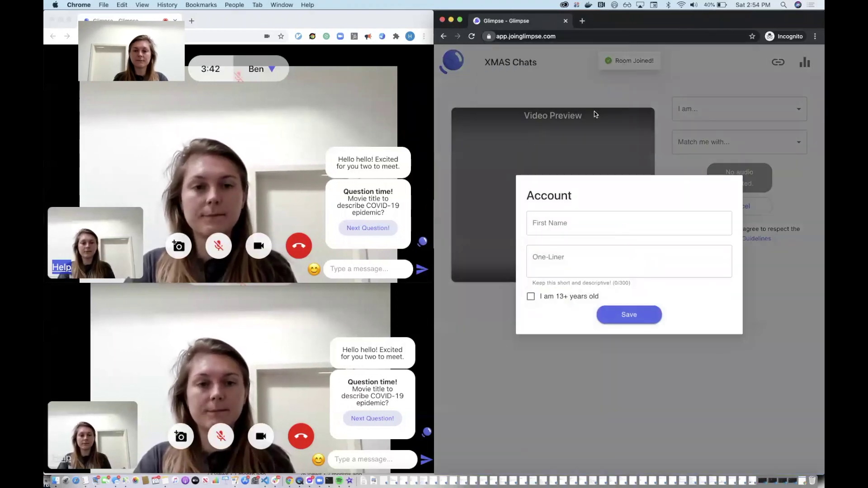
{"action": "type", "text": "Lilly"}
{"action": "key", "text": "Tab"}
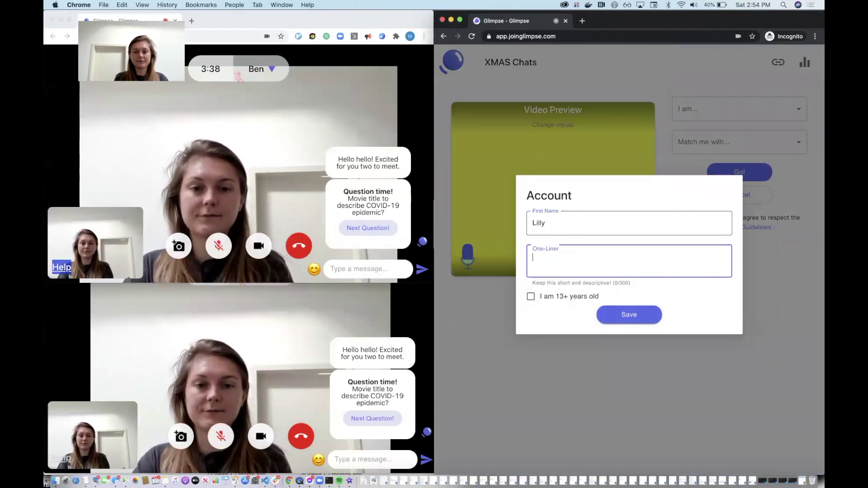
{"action": "type", "text": "I am a first grader"}
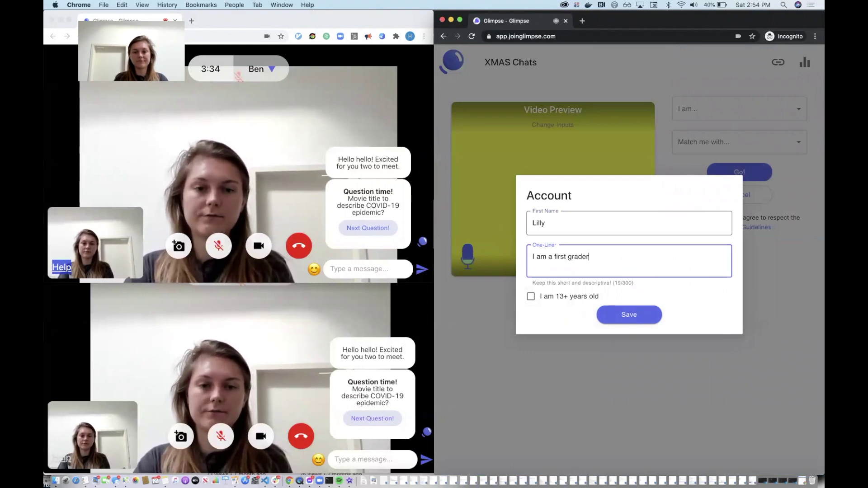
{"action": "type", "text": ":)"}
{"action": "left_click", "coordinate": [556, 301]}
{"action": "left_click", "coordinate": [624, 316]}
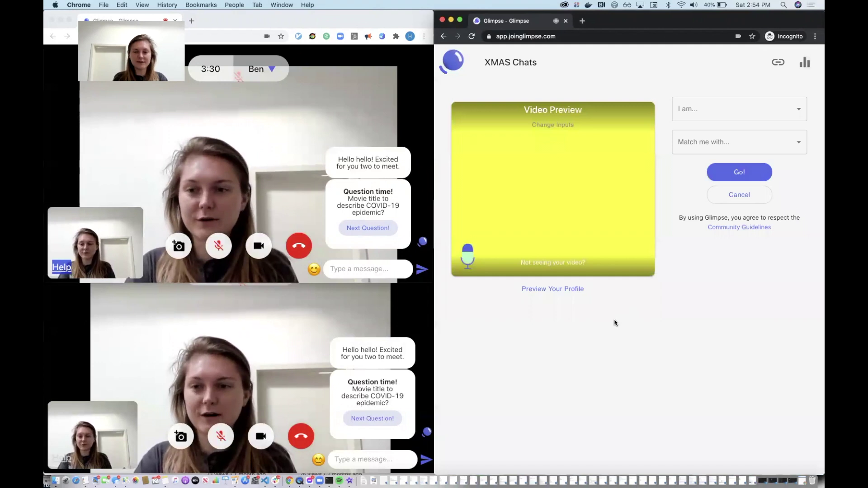
Step: Describe the third participant as Children and choose only Santa as the type to match with
{"action": "left_click", "coordinate": [133, 233]}
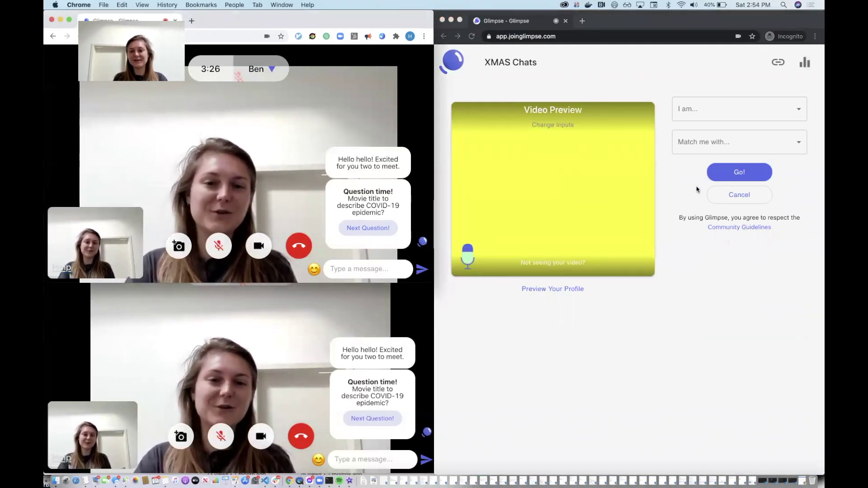
{"action": "left_click", "coordinate": [725, 179]}
{"action": "left_click", "coordinate": [733, 109]}
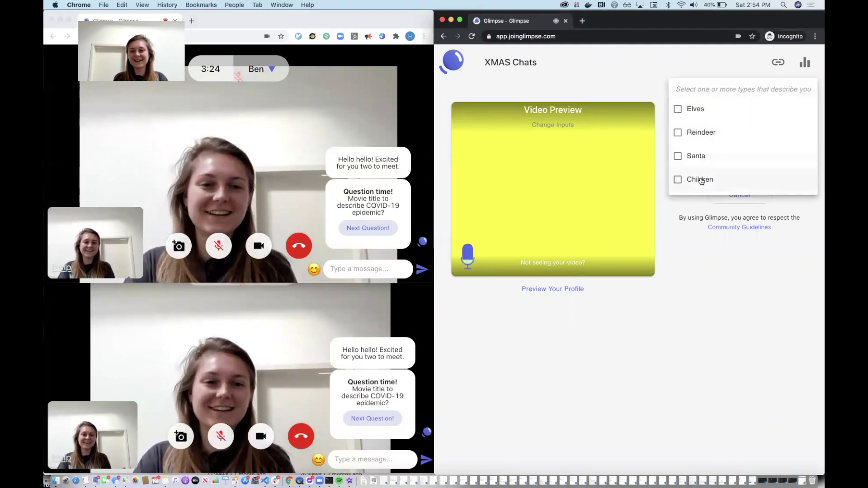
{"action": "left_click", "coordinate": [700, 179]}
{"action": "left_click", "coordinate": [693, 146]}
{"action": "left_click", "coordinate": [693, 143]}
{"action": "left_click", "coordinate": [651, 153]}
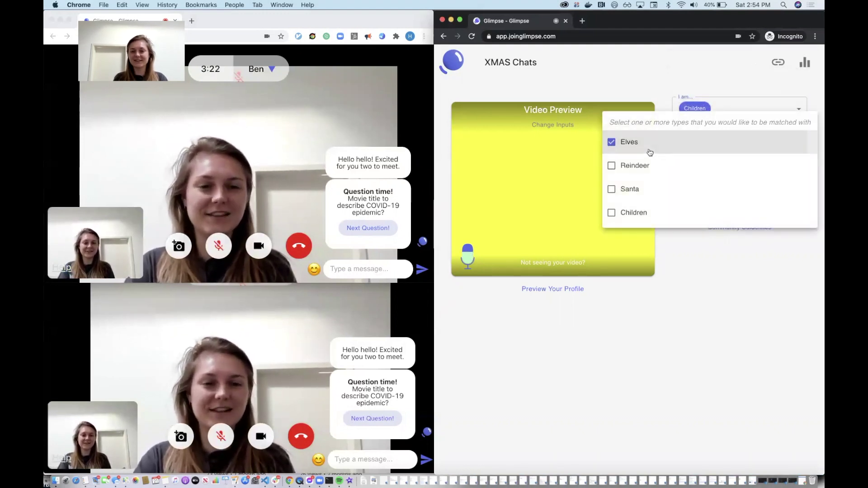
{"action": "left_click", "coordinate": [630, 189]}
{"action": "left_click", "coordinate": [666, 251]}
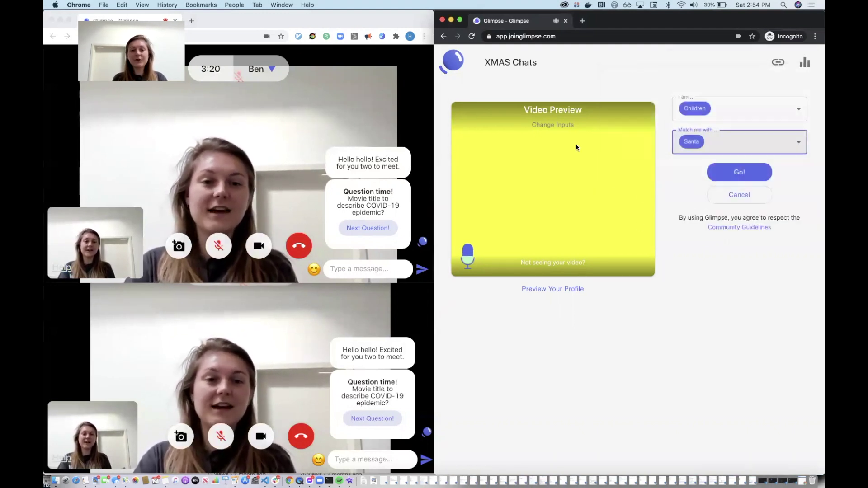
Step: Switch the third participant's video input to Logitech BRIO #2 (046d:085e) and start matchmaking
{"action": "left_click", "coordinate": [553, 125]}
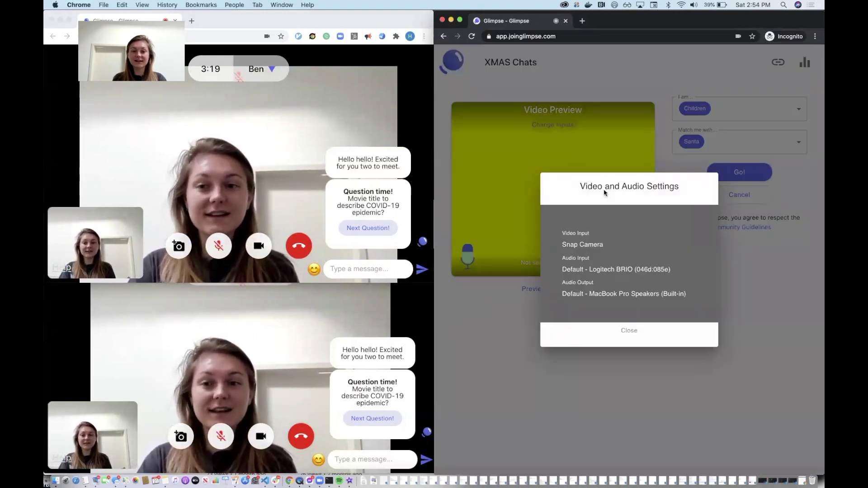
{"action": "left_click", "coordinate": [582, 243]}
{"action": "left_click", "coordinate": [584, 274]}
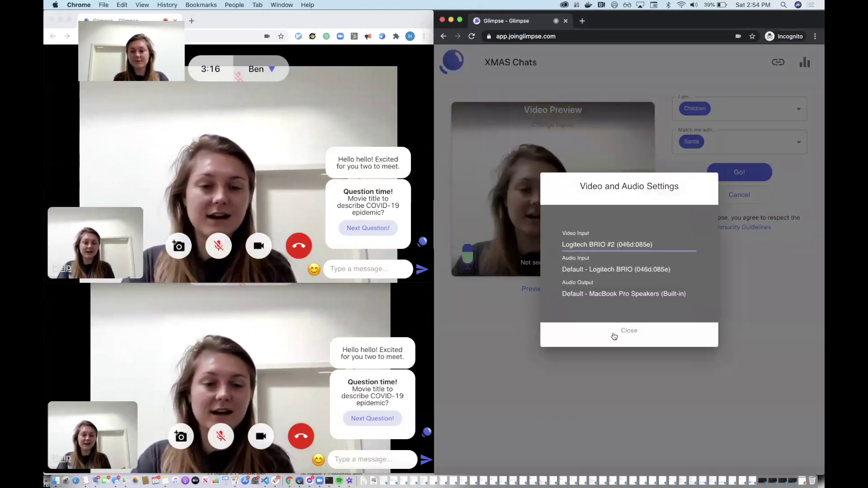
{"action": "left_click", "coordinate": [614, 335]}
{"action": "left_click", "coordinate": [727, 174]}
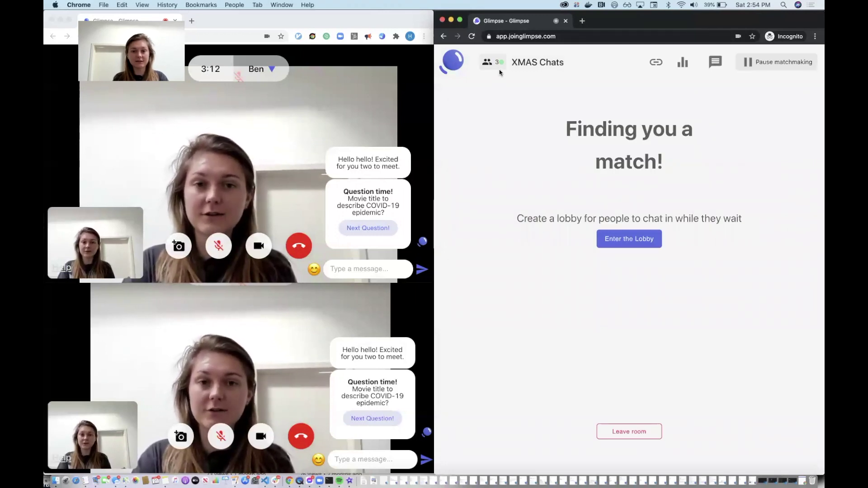
Step: Open the XMAS Chats room link in a separate, enlarged browser profile window and continue as a guest
{"action": "left_click", "coordinate": [410, 36]}
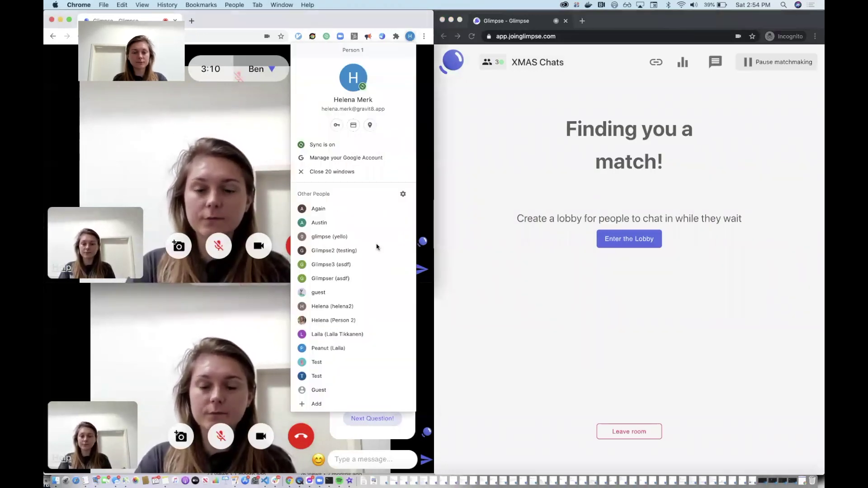
{"action": "left_click", "coordinate": [374, 335]}
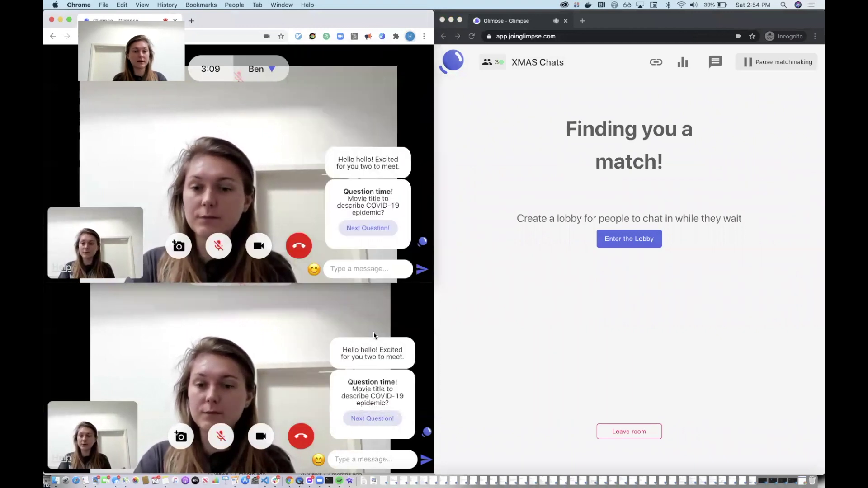
{"action": "left_click_drag", "start_coordinate": [399, 31], "coordinate": [764, 235]}
{"action": "key", "text": "super+v"}
{"action": "key", "text": "Return"}
{"action": "double_click", "coordinate": [764, 231]}
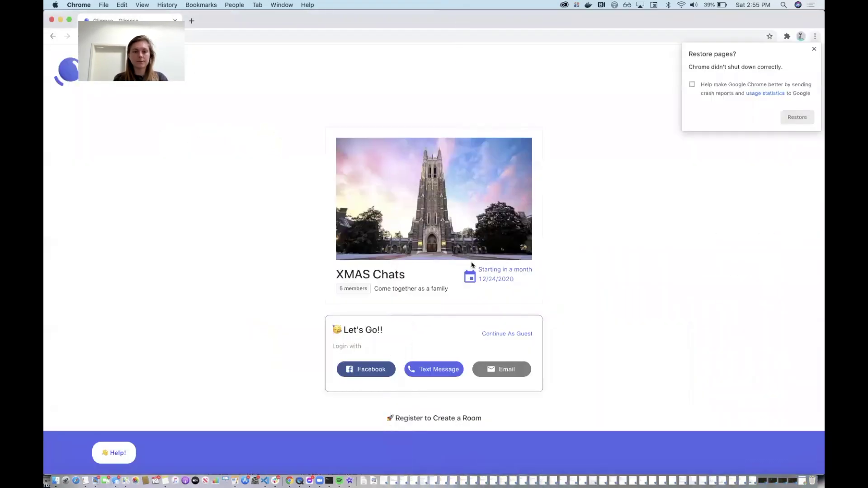
{"action": "left_click", "coordinate": [493, 333]}
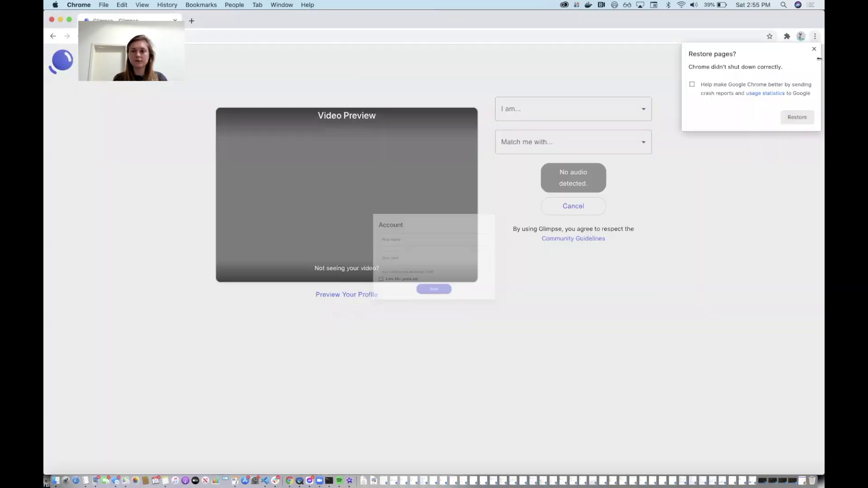
Step: Fill in the fourth participant's account with a first name, a one-liner and the age confirmation, and save it
{"action": "left_click", "coordinate": [380, 214]}
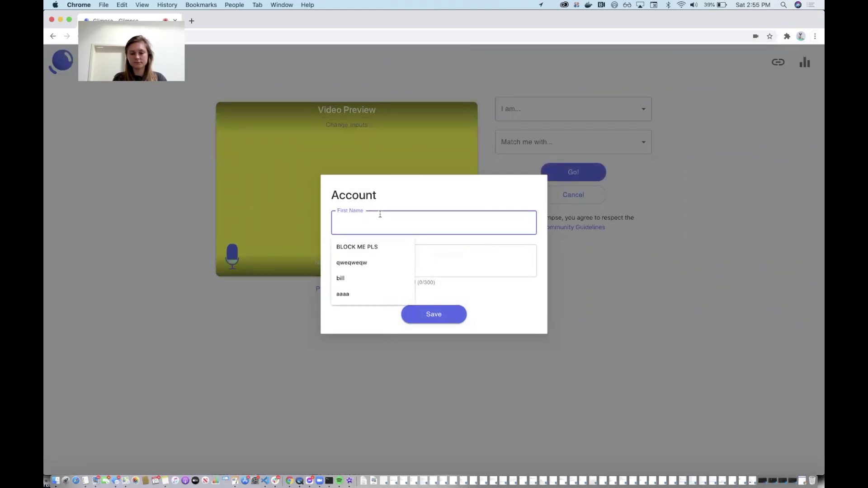
{"action": "type", "text": "Lancer"}
{"action": "left_click", "coordinate": [351, 263]}
{"action": "left_click", "coordinate": [352, 296]}
{"action": "left_click", "coordinate": [434, 314]}
Step: Describe the fourth participant as Children and choose only Santa as the type to match with
{"action": "left_click", "coordinate": [547, 108]}
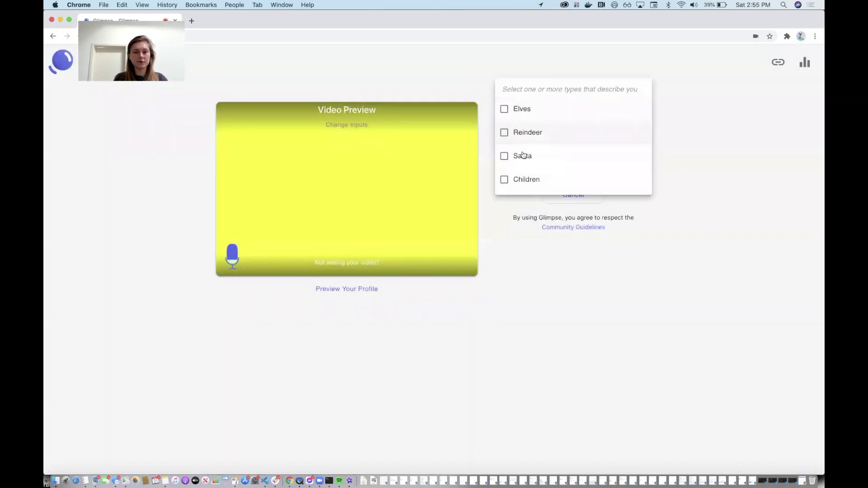
{"action": "left_click", "coordinate": [513, 179]}
{"action": "left_click", "coordinate": [500, 202]}
{"action": "left_click", "coordinate": [559, 149]}
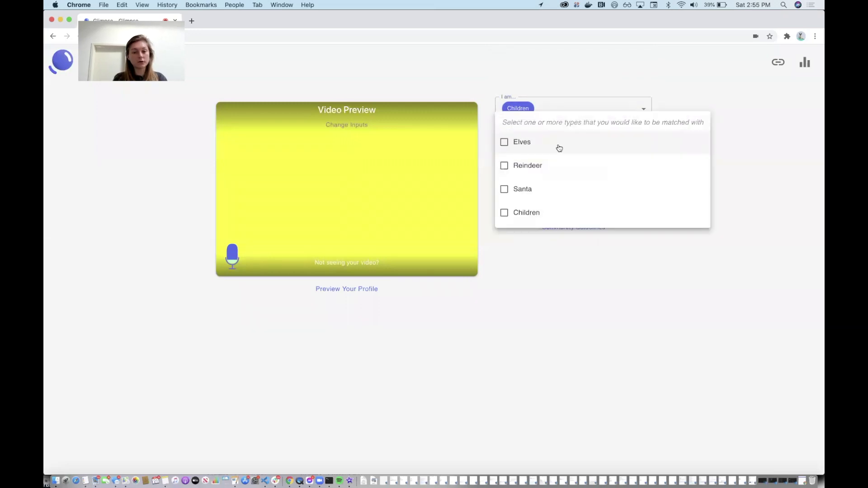
{"action": "left_click", "coordinate": [534, 192]}
{"action": "left_click", "coordinate": [508, 238]}
Step: Switch the fourth participant's video input to Logitech BRIO #2 (046d:085e) and start matchmaking
{"action": "left_click", "coordinate": [346, 126]}
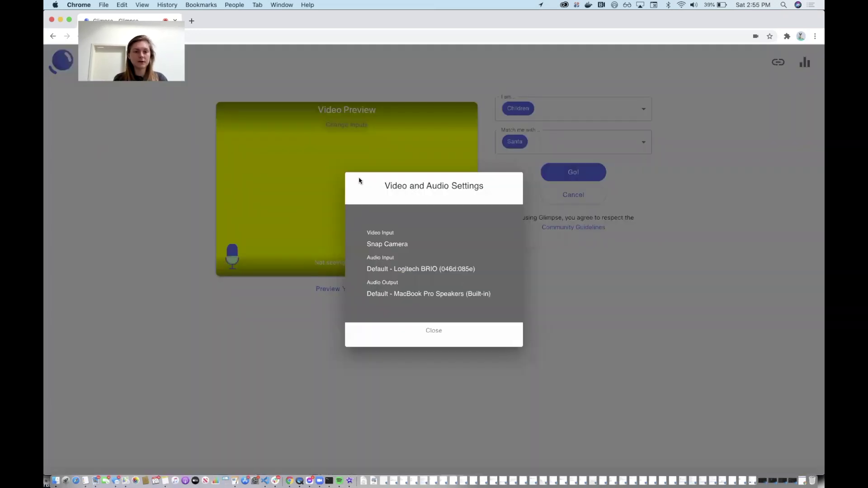
{"action": "left_click", "coordinate": [394, 246]}
{"action": "left_click", "coordinate": [399, 276]}
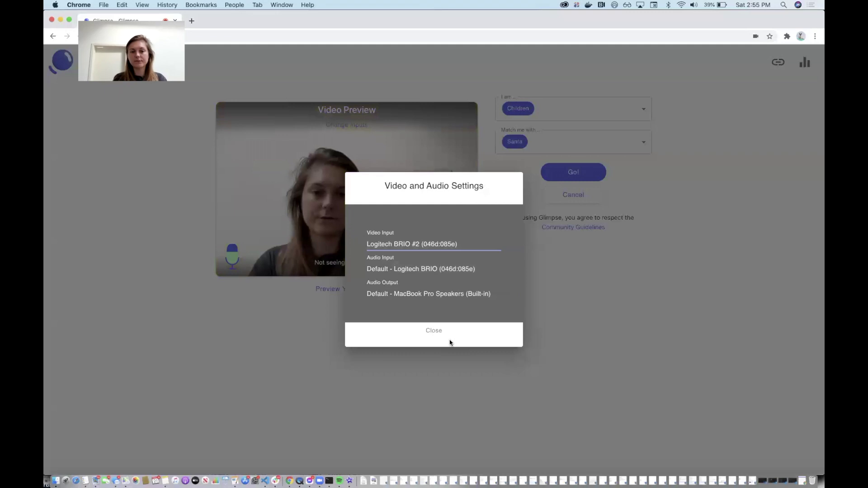
{"action": "left_click", "coordinate": [443, 332]}
{"action": "left_click", "coordinate": [573, 173]}
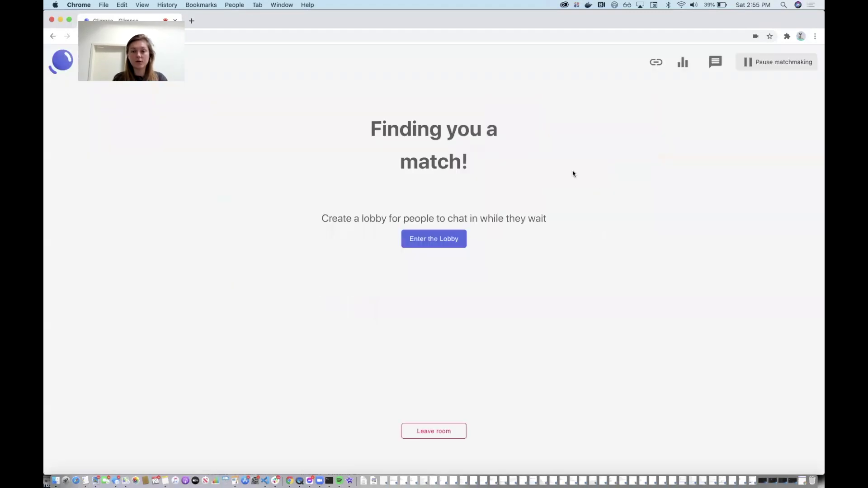
Step: Enter the lobby as both waiting children, with their windows side by side, and mute both microphones
{"action": "left_click_drag", "start_coordinate": [818, 219], "coordinate": [438, 233]}
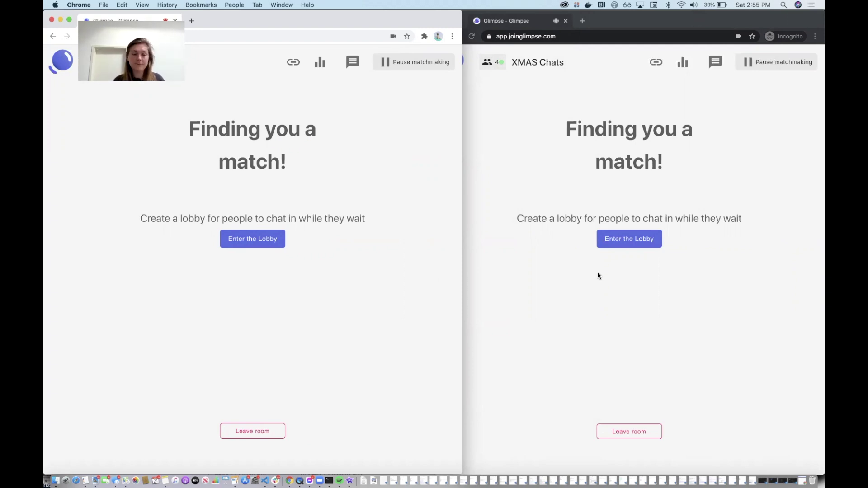
{"action": "left_click", "coordinate": [262, 238]}
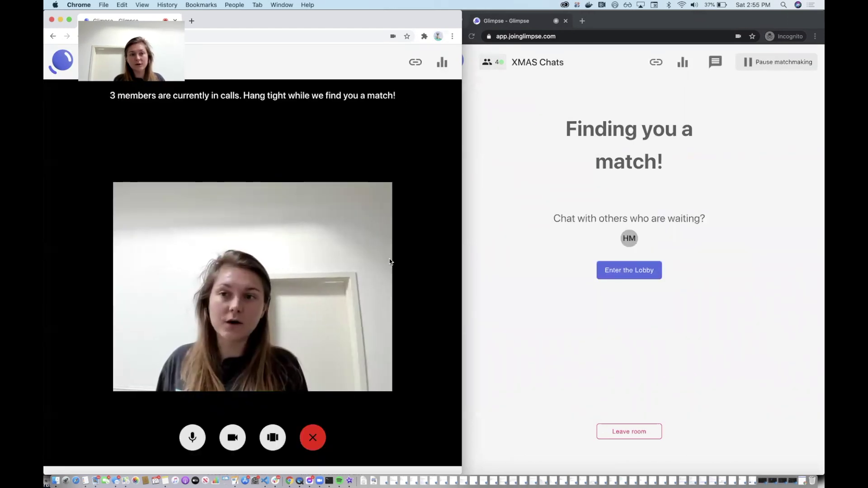
{"action": "left_click", "coordinate": [647, 248]}
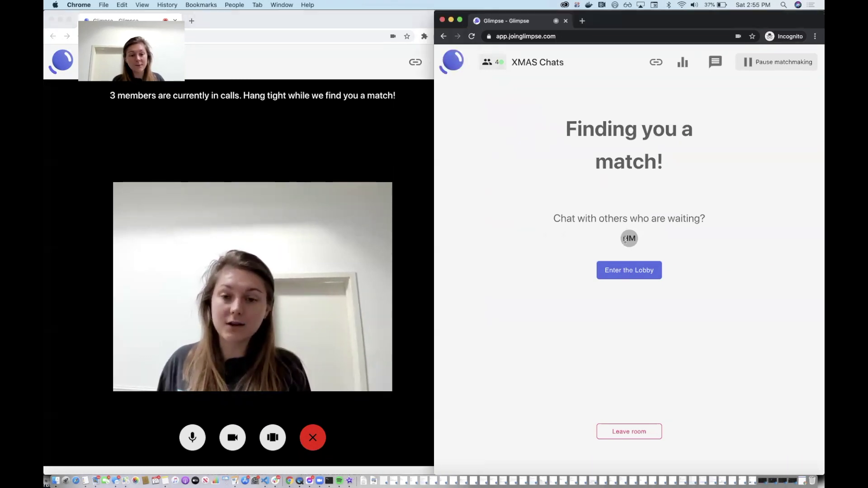
{"action": "left_click", "coordinate": [192, 437]}
{"action": "left_click", "coordinate": [592, 275]}
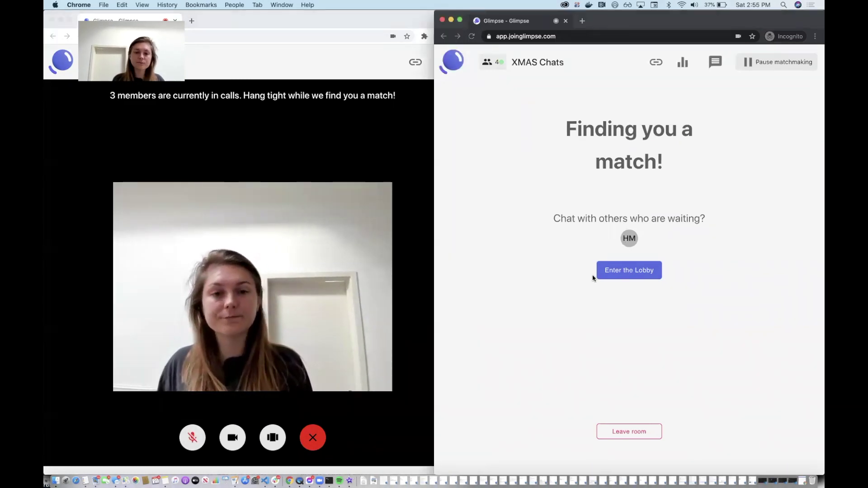
{"action": "left_click", "coordinate": [625, 271]}
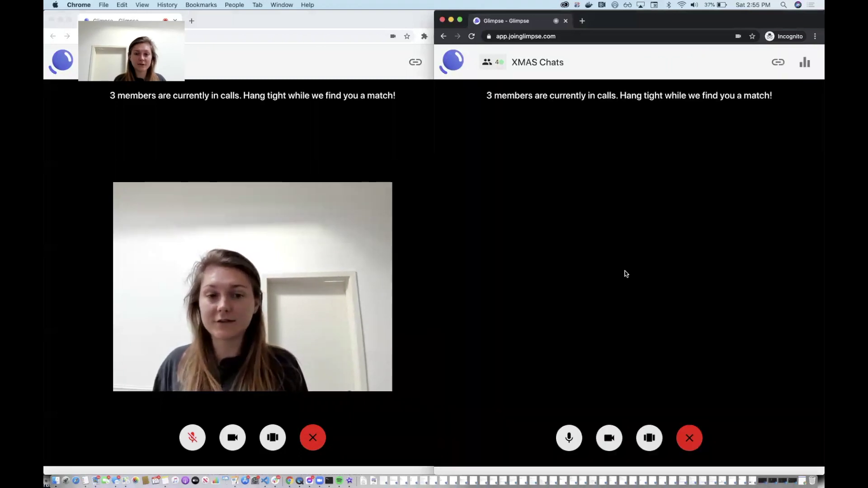
{"action": "left_click", "coordinate": [570, 436]}
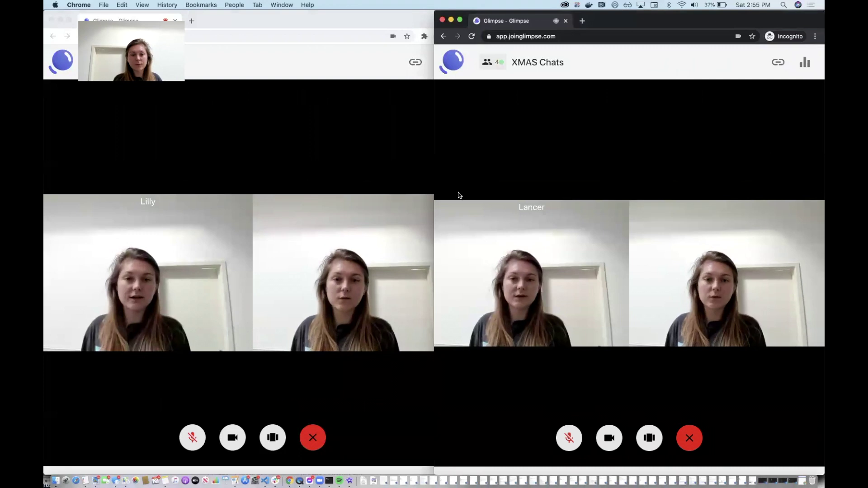
Step: Enlarge the incognito lobby window to view the list of lobbies, and narrow the window again
{"action": "double_click", "coordinate": [786, 23]}
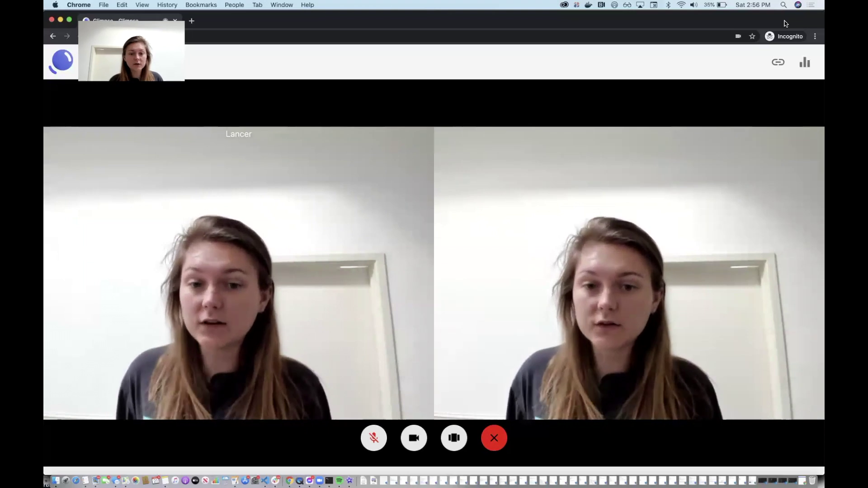
{"action": "left_click", "coordinate": [462, 435]}
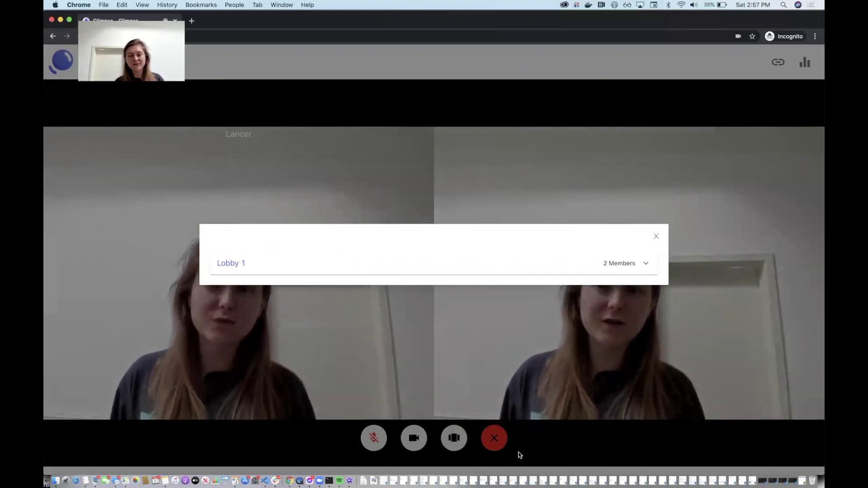
{"action": "left_click_drag", "start_coordinate": [49, 342], "coordinate": [323, 342]}
Step: Move the fourth participant's window aside and end the running Santa call from the first matched child's window
{"action": "left_click", "coordinate": [223, 59]}
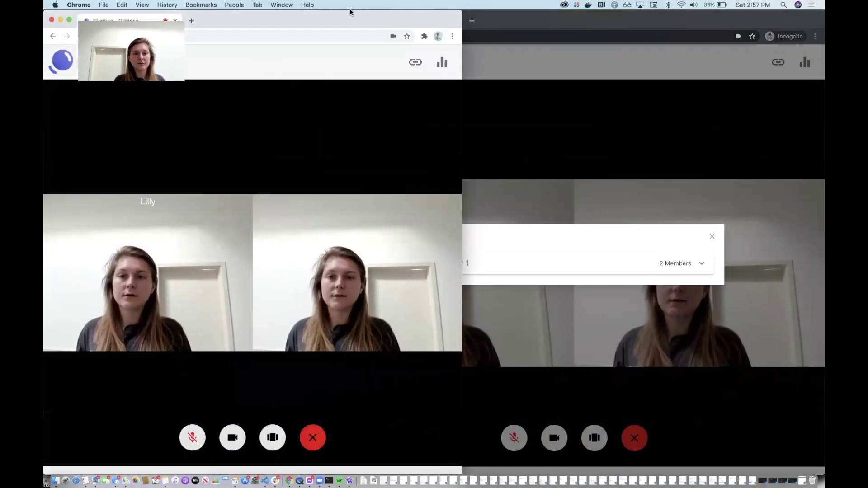
{"action": "left_click_drag", "start_coordinate": [366, 15], "coordinate": [609, 13]}
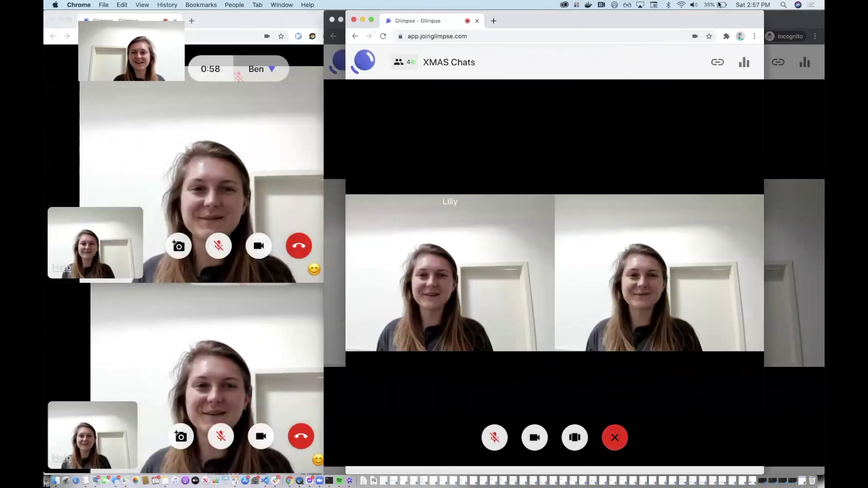
{"action": "left_click", "coordinate": [303, 149]}
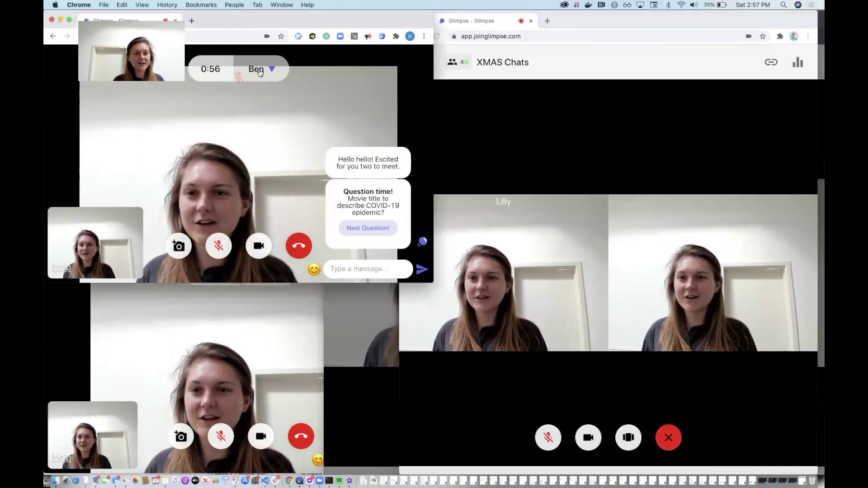
{"action": "left_click", "coordinate": [289, 310]}
{"action": "left_click", "coordinate": [301, 436]}
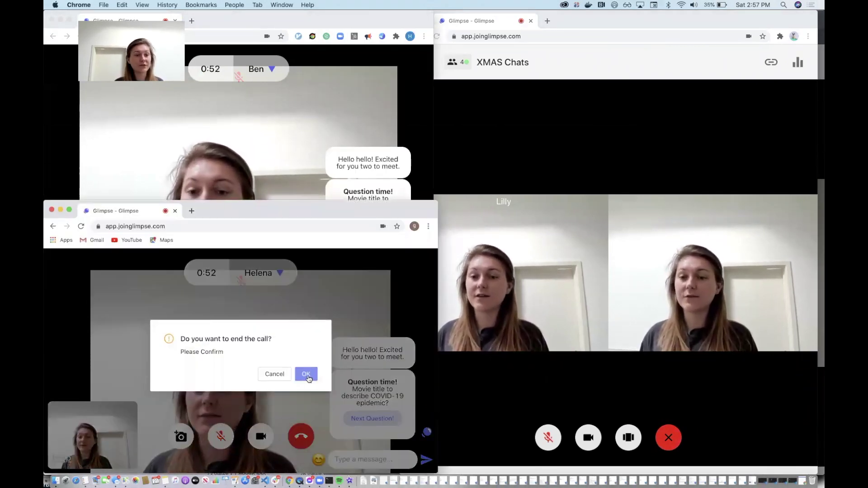
{"action": "left_click", "coordinate": [311, 370]}
{"action": "left_click_drag", "start_coordinate": [230, 288], "coordinate": [208, 473]}
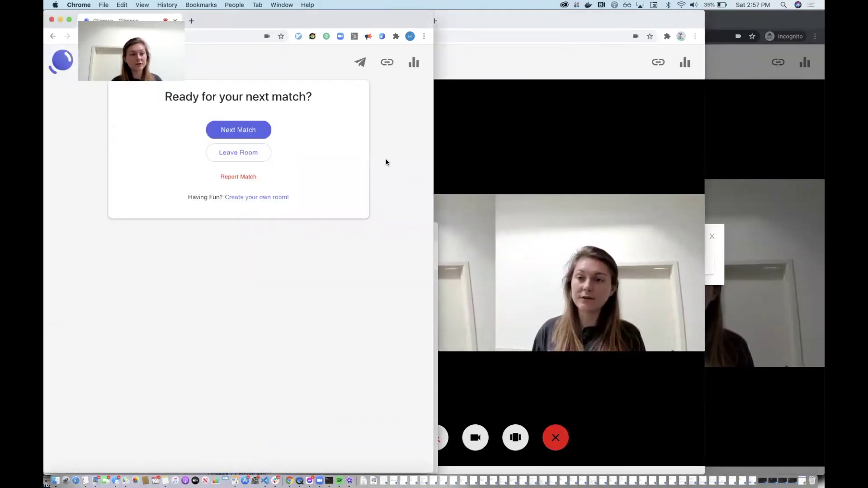
Step: Request Santa's next match and bring the incognito child's window forward for its new match
{"action": "left_click", "coordinate": [252, 131]}
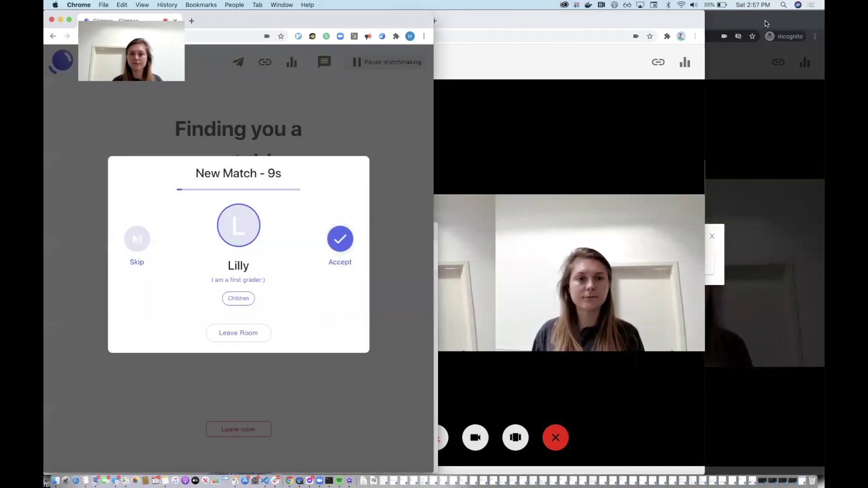
{"action": "left_click", "coordinate": [766, 23]}
{"action": "left_click", "coordinate": [713, 236]}
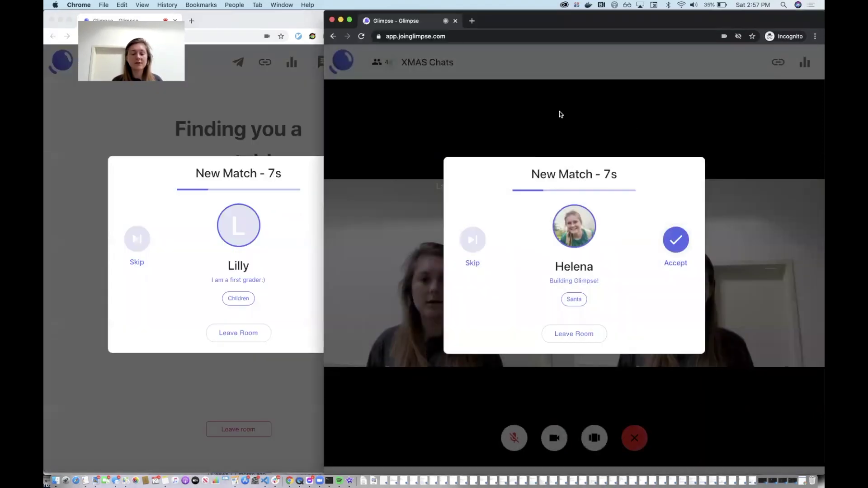
Step: Accept the new match for both the incognito child and Santa, and mute both microphones in the call
{"action": "left_click", "coordinate": [684, 240]}
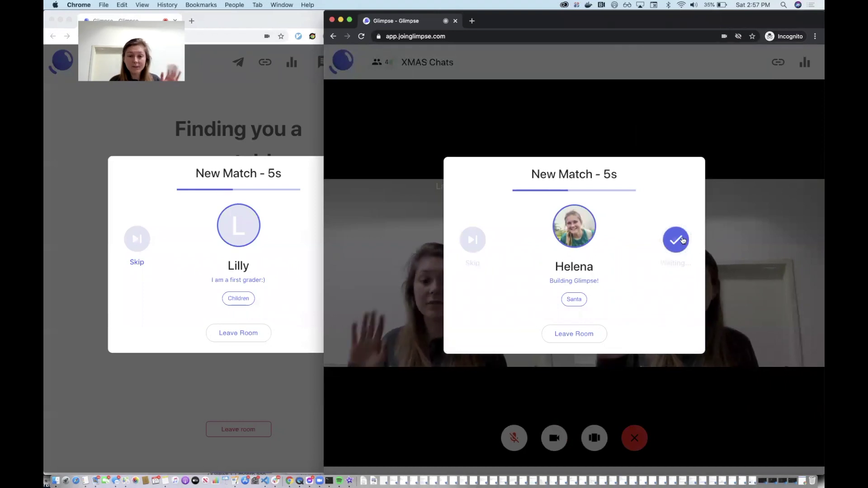
{"action": "left_click", "coordinate": [290, 225]}
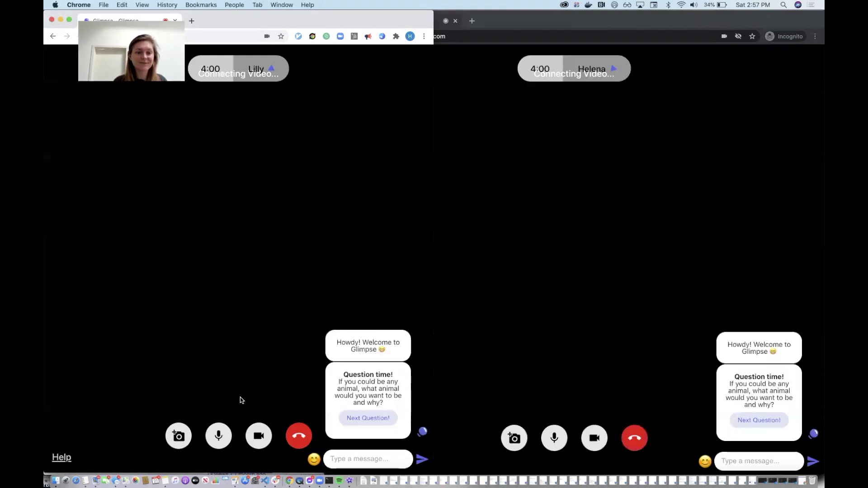
{"action": "left_click", "coordinate": [210, 442]}
{"action": "left_click", "coordinate": [554, 437]}
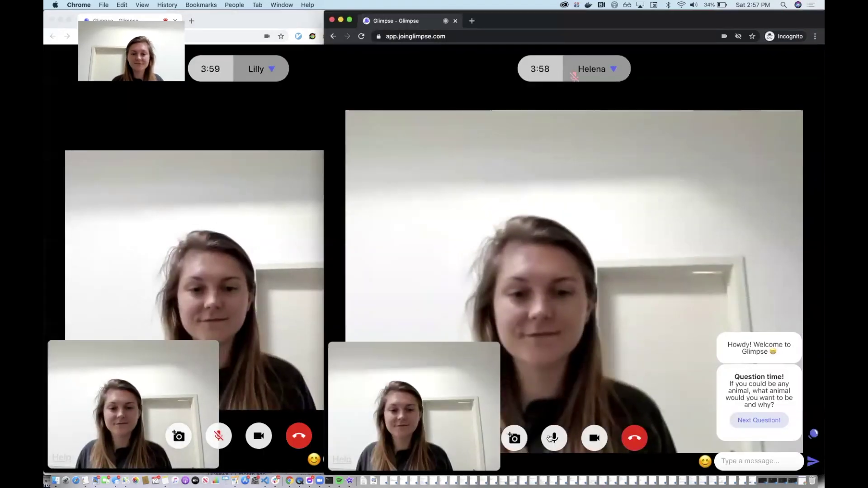
Step: Enlarge the window of the child whose call ended, enter the lobby there and mute the microphone
{"action": "left_click_drag", "start_coordinate": [296, 12], "coordinate": [348, 12]}
{"action": "left_click", "coordinate": [62, 349]}
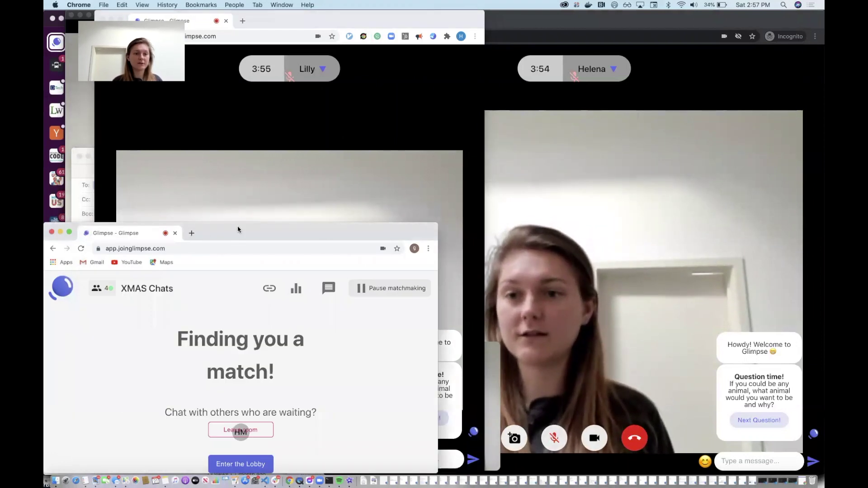
{"action": "double_click", "coordinate": [238, 230]}
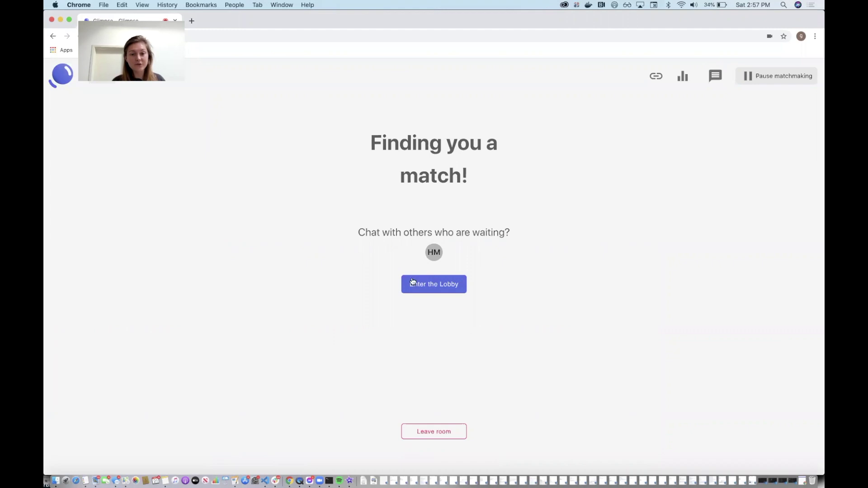
{"action": "left_click", "coordinate": [412, 284]}
{"action": "left_click", "coordinate": [374, 437]}
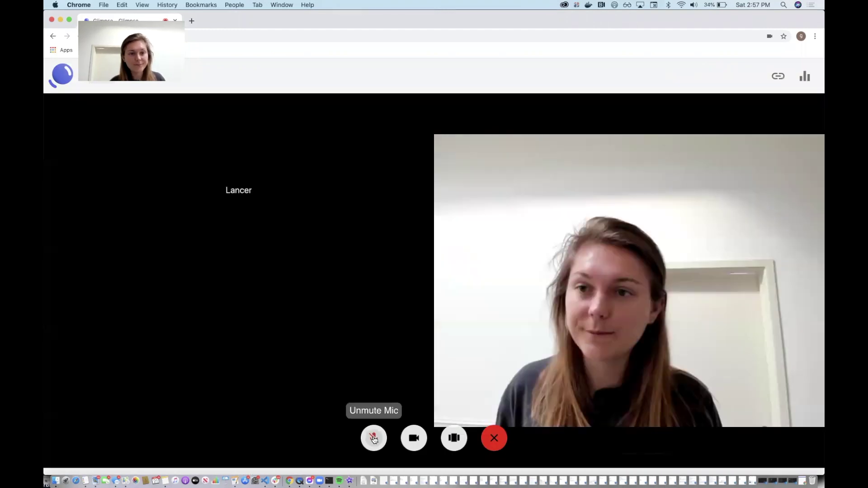